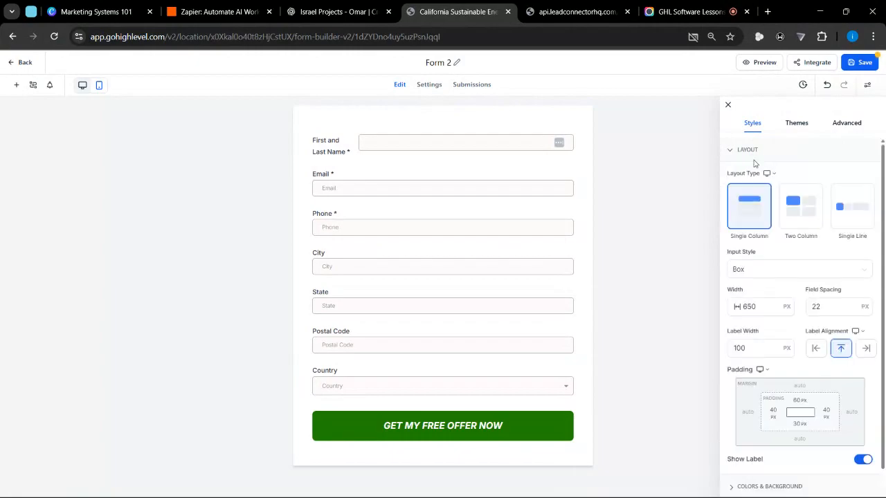
- Review the form's layout, colors and background, and miscellaneous style sections, then inspect the Email field's settings
left_click(744, 154)
left_click(758, 178)
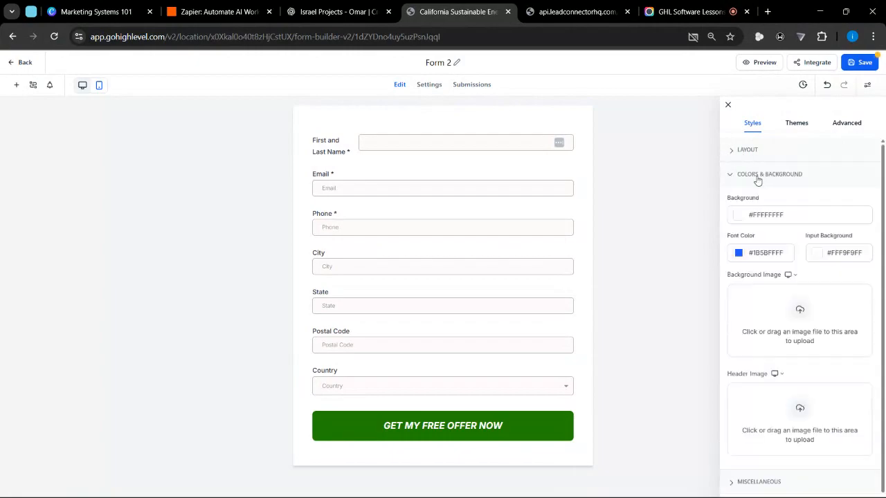
left_click(758, 178)
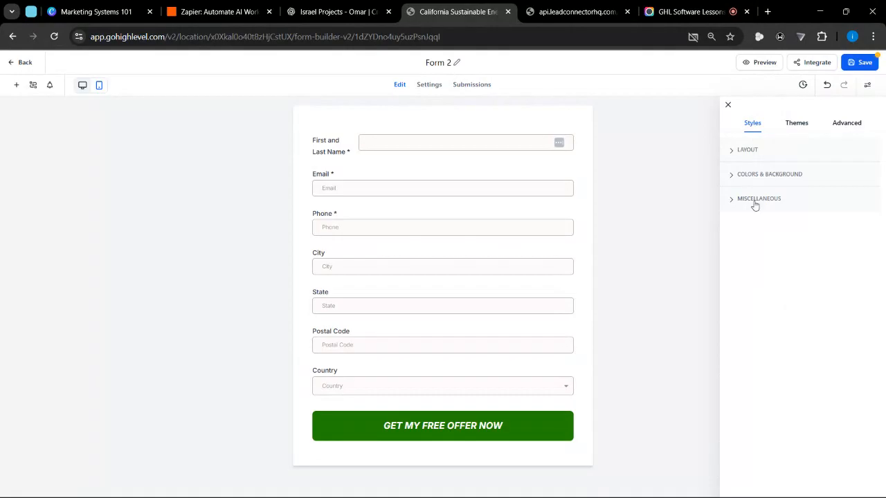
left_click(754, 202)
left_click(756, 202)
left_click(729, 103)
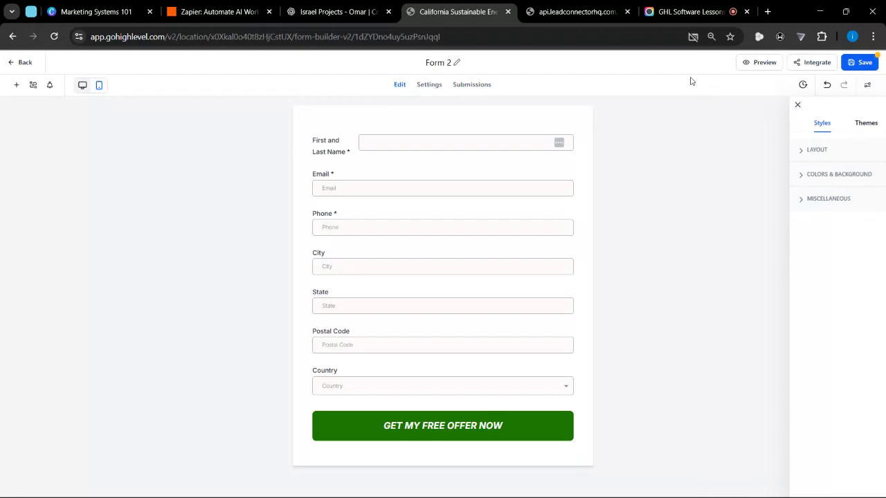
left_click(510, 186)
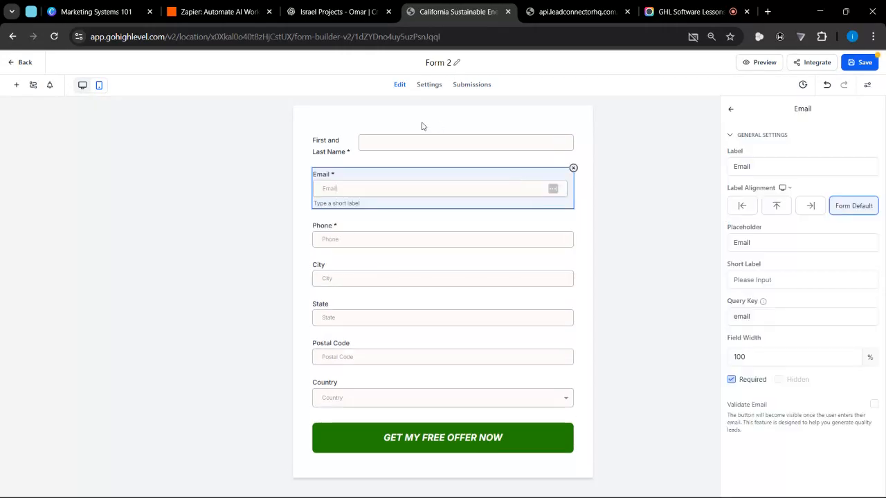
left_click(422, 126)
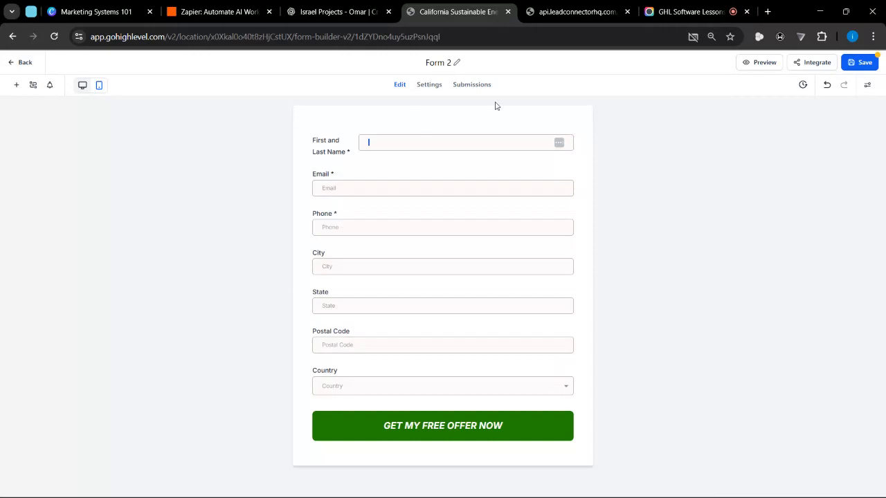
- Open the form's style options and browse the available form themes
left_click(868, 85)
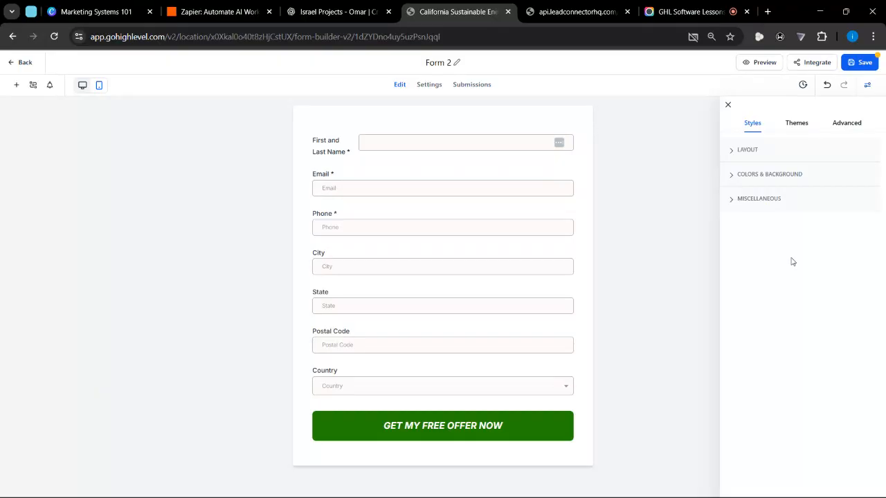
left_click(789, 123)
mouse_move(826, 305)
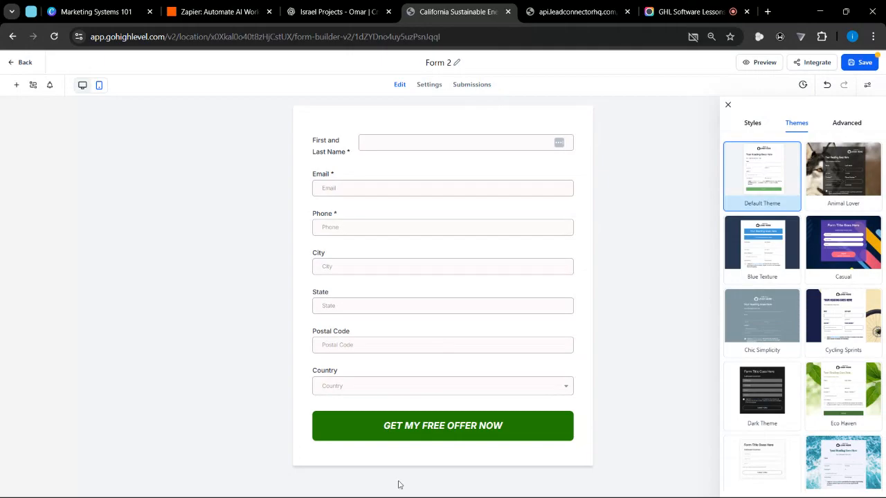
scroll(778, 380, "down", 5)
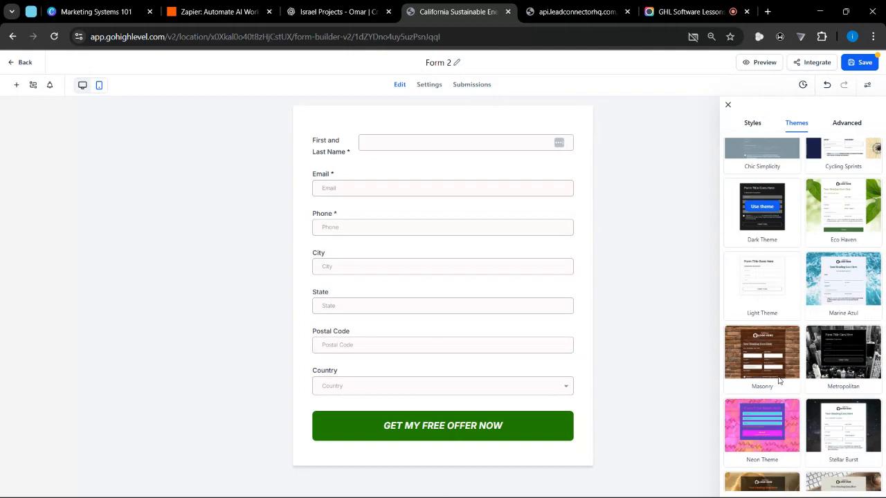
scroll(778, 380, "up", 5)
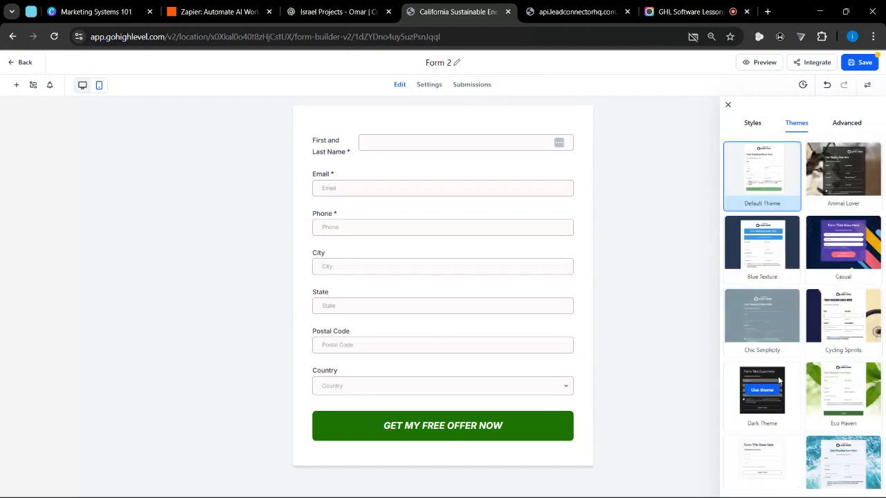
- Set the form's corner radius to 20 px in the advanced form settings
left_click(844, 124)
left_click(792, 123)
left_click(851, 124)
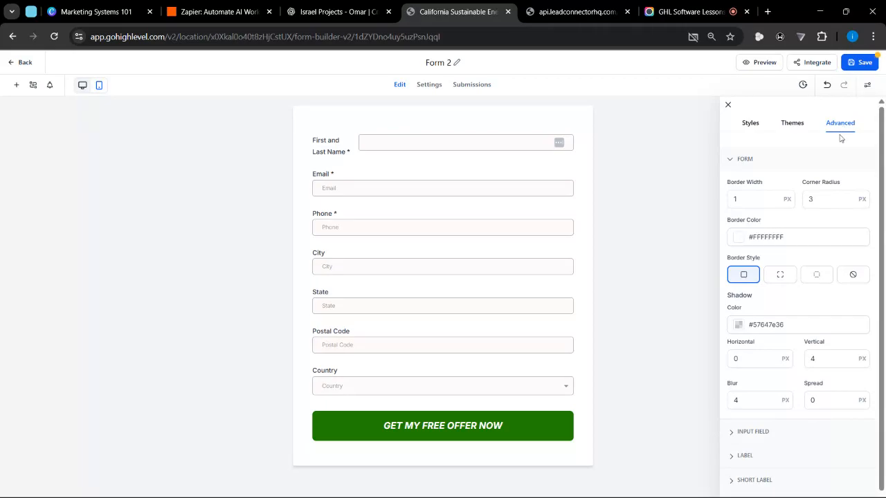
left_click(746, 160)
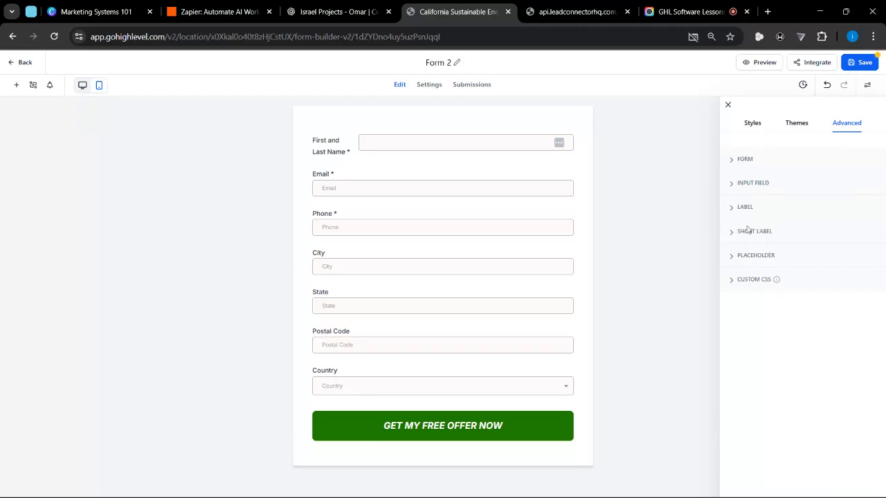
left_click(741, 163)
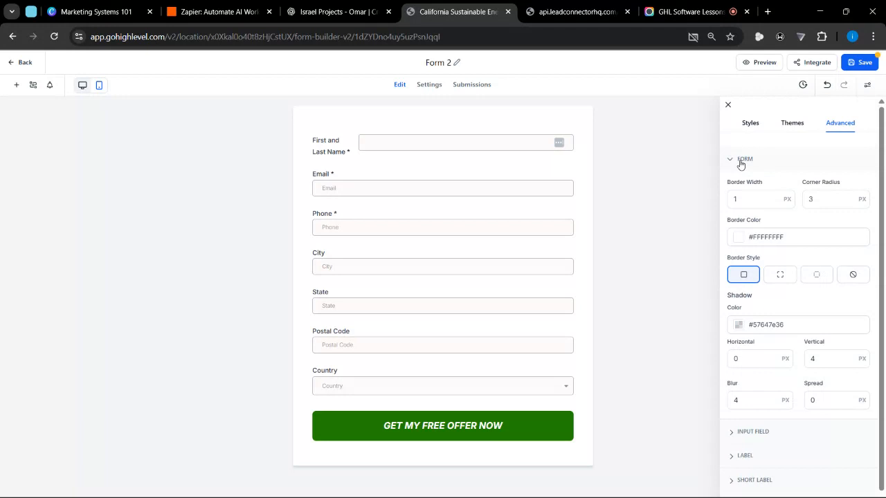
double_click(820, 199)
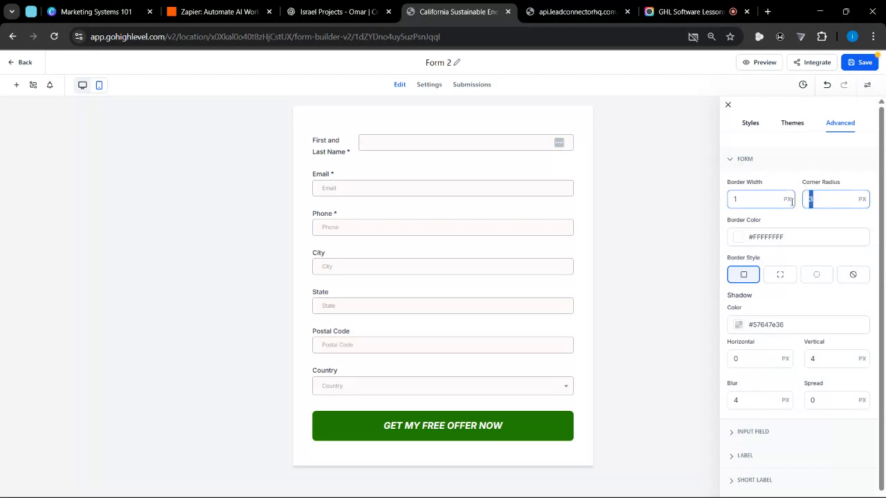
type("20")
- Set the corner radius of the GET MY FREE OFFER NOW button to 25 px, then deselect it
left_click(458, 431)
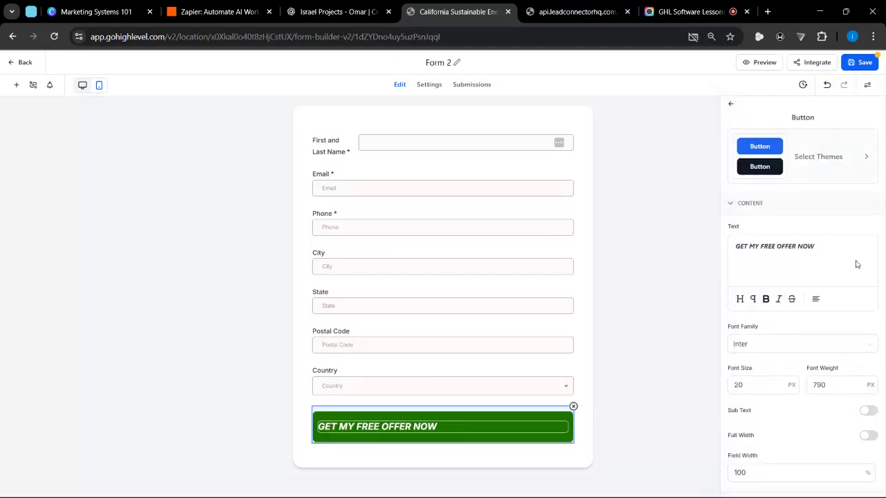
scroll(873, 331, "down", 3)
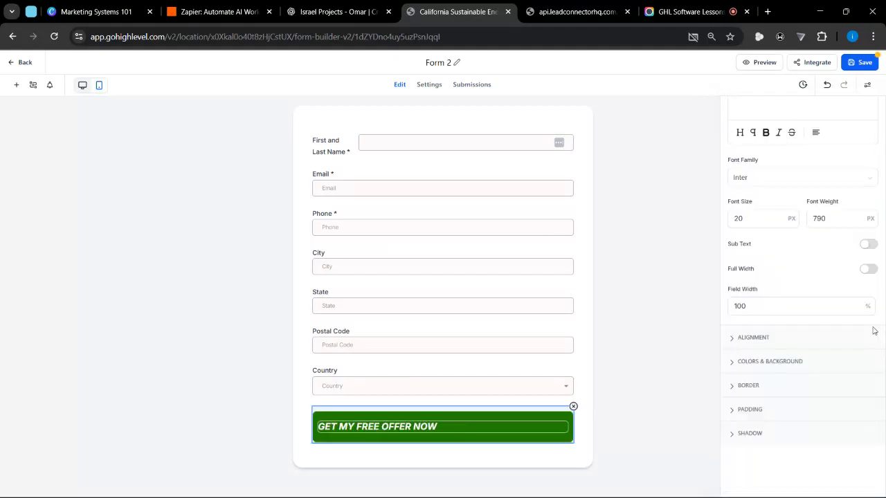
left_click(738, 387)
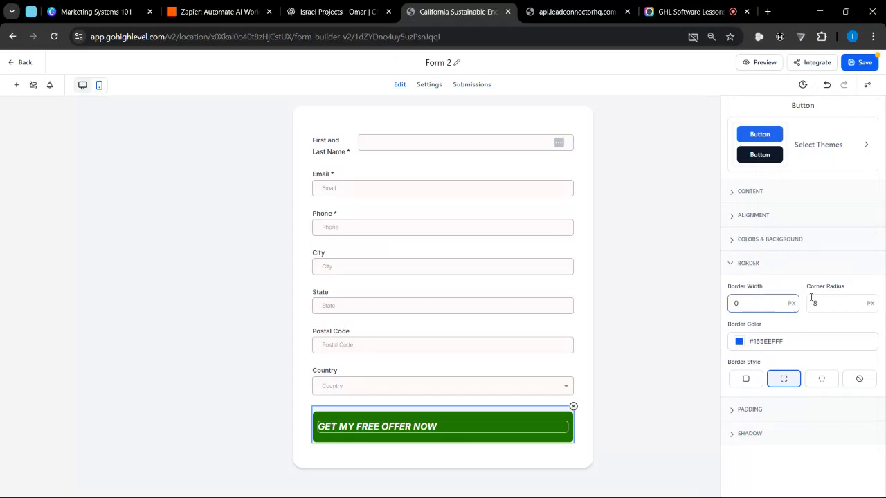
left_click_drag(806, 295, 775, 459)
left_click(777, 465)
scroll(580, 457, "up", 5)
scroll(574, 232, "down", 5)
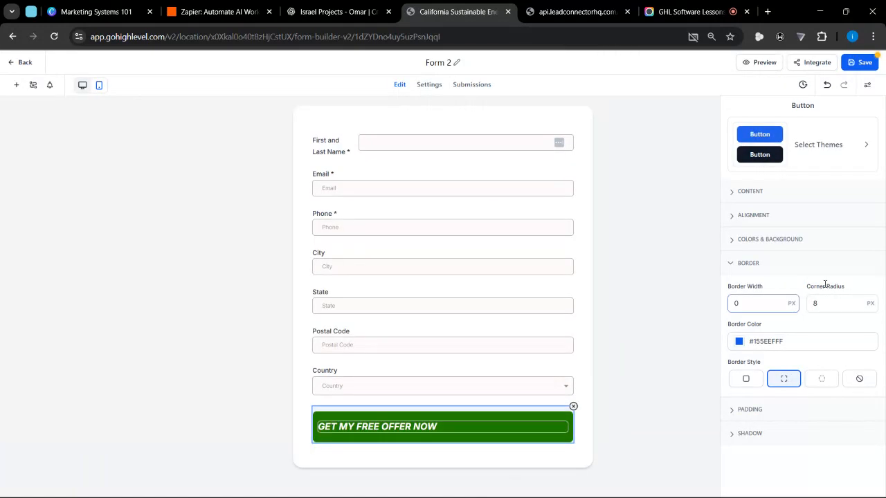
left_click_drag(830, 303, 803, 311)
type("25")
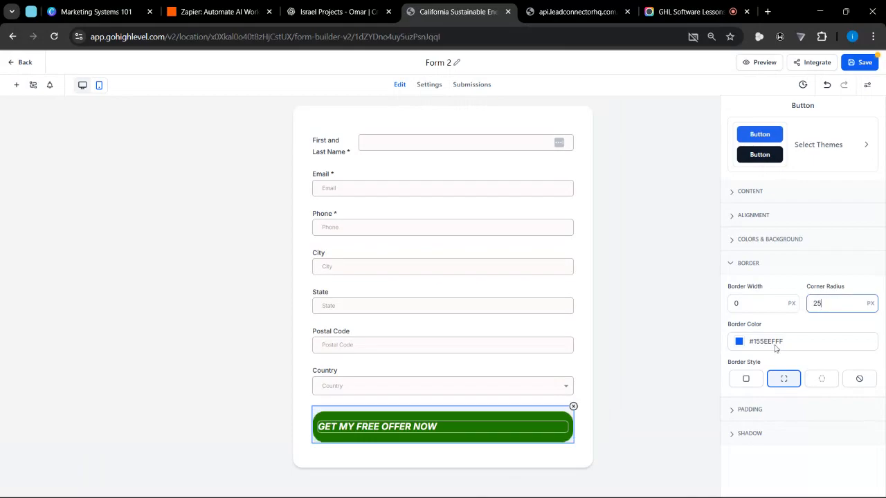
left_click(616, 476)
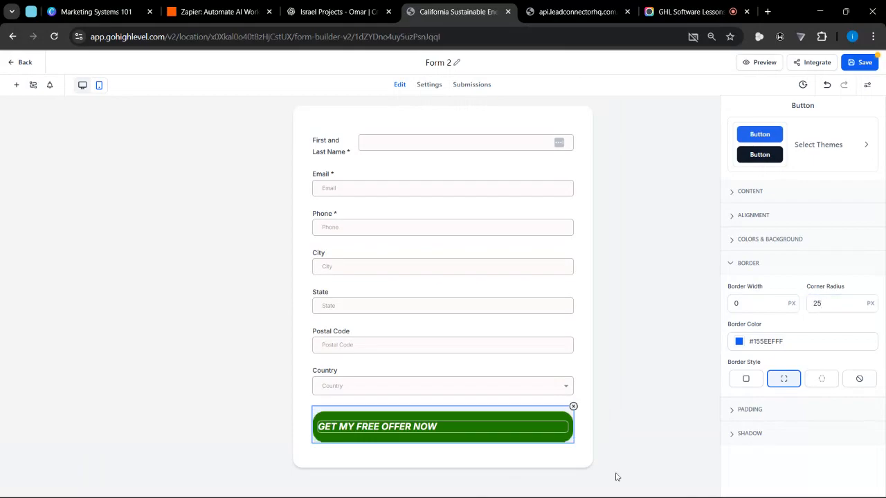
left_click(570, 455)
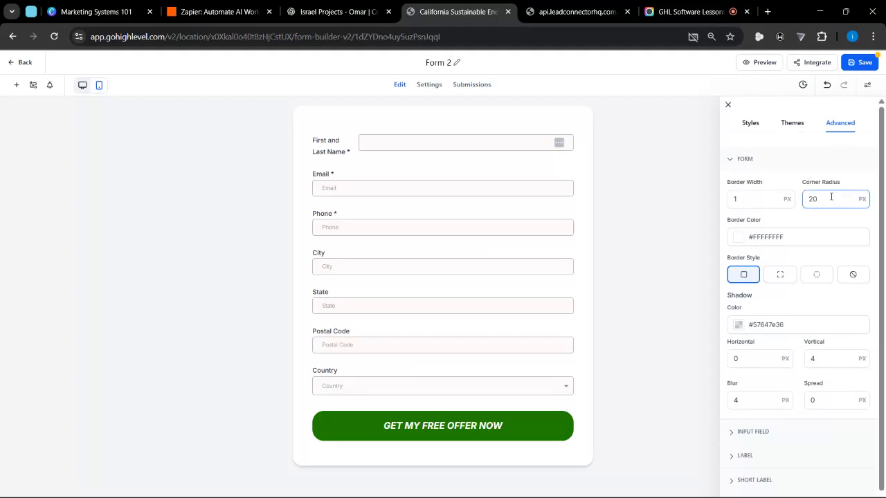
- Try a form corner radius of 50 px, then change it to 10 px
scroll(271, 101, "up", 5)
double_click(830, 199)
type("50")
double_click(830, 201)
type("10")
right_click(829, 201)
key("Escape")
- Give the form a 5 px border in dark green, color #008437FF
left_click_drag(753, 200, 721, 213)
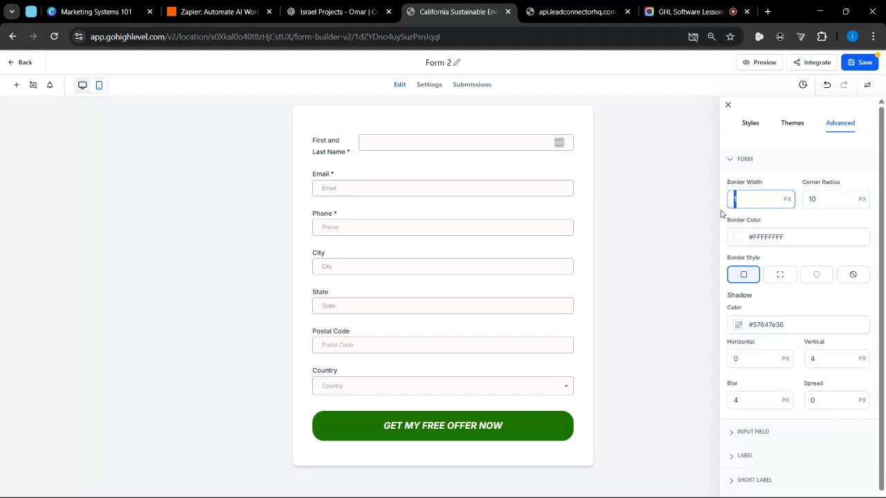
type("5")
left_click(737, 244)
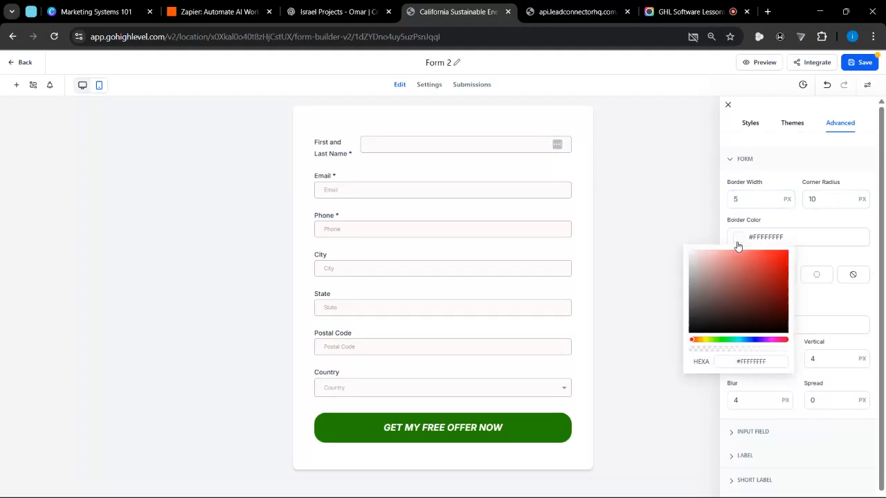
left_click_drag(775, 256, 794, 244)
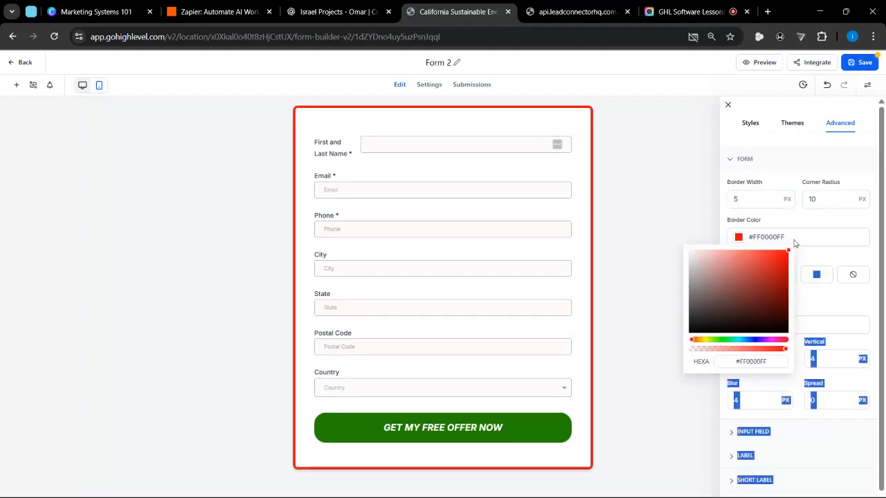
left_click(731, 344)
left_click(730, 341)
mouse_move(757, 284)
left_mouse_down()
mouse_move(797, 300)
mouse_move(789, 291)
left_mouse_up()
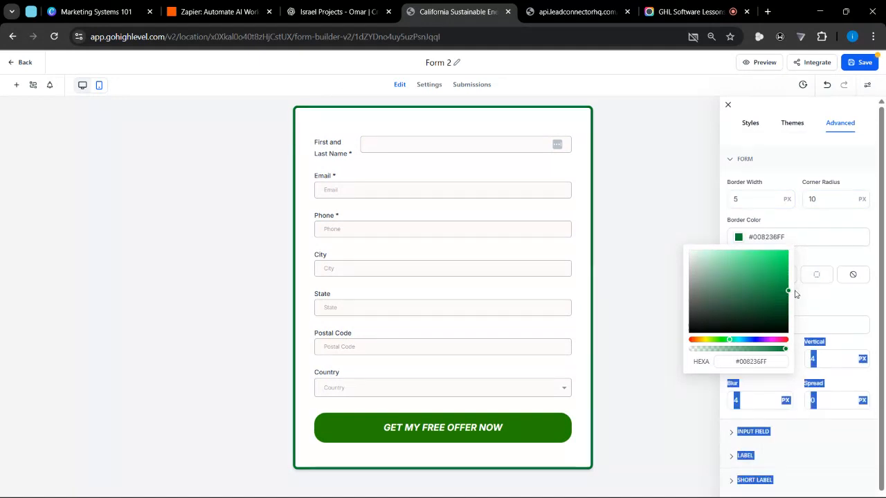
left_click(822, 222)
- Set the form's corner radius to 15 px and its border width to 3 px
double_click(823, 197)
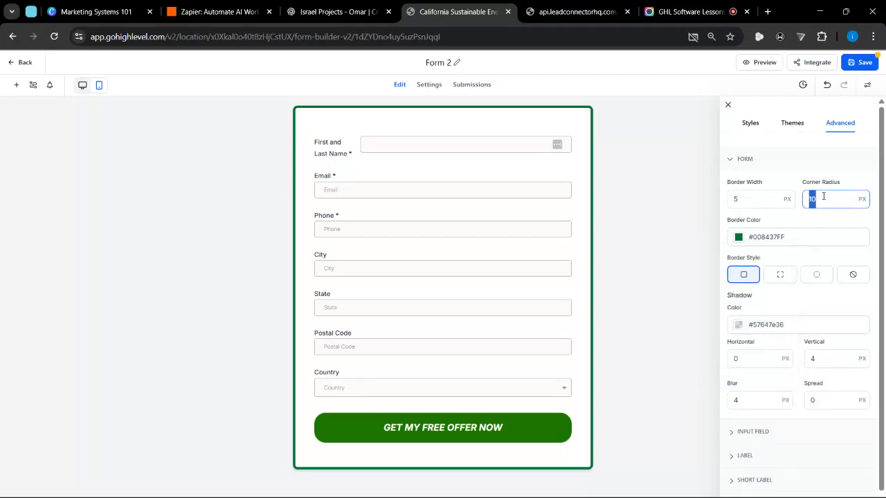
type("15")
double_click(748, 202)
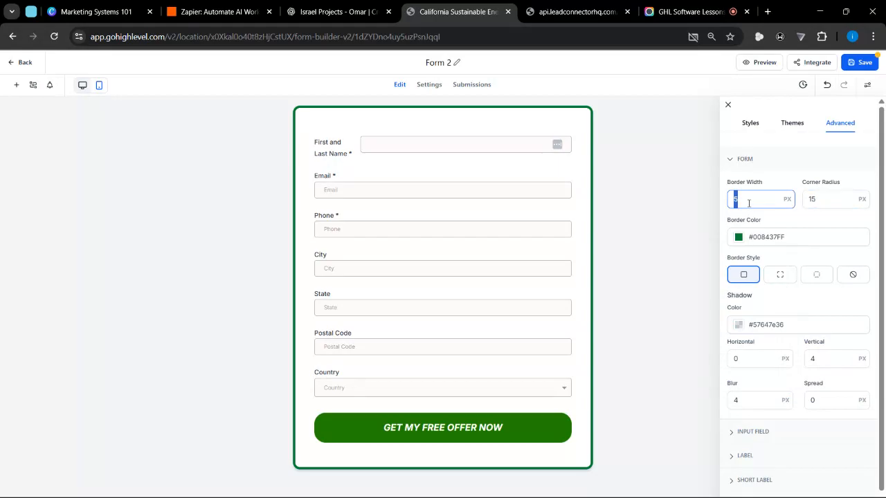
type("3")
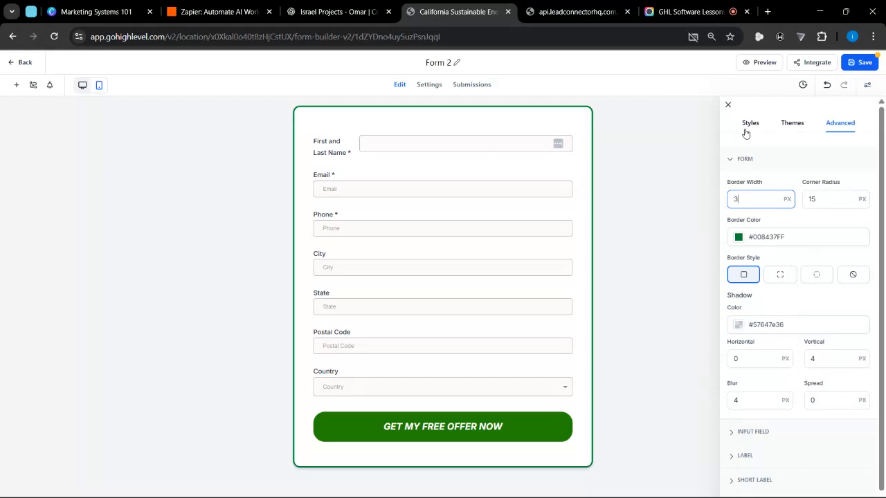
left_click(739, 159)
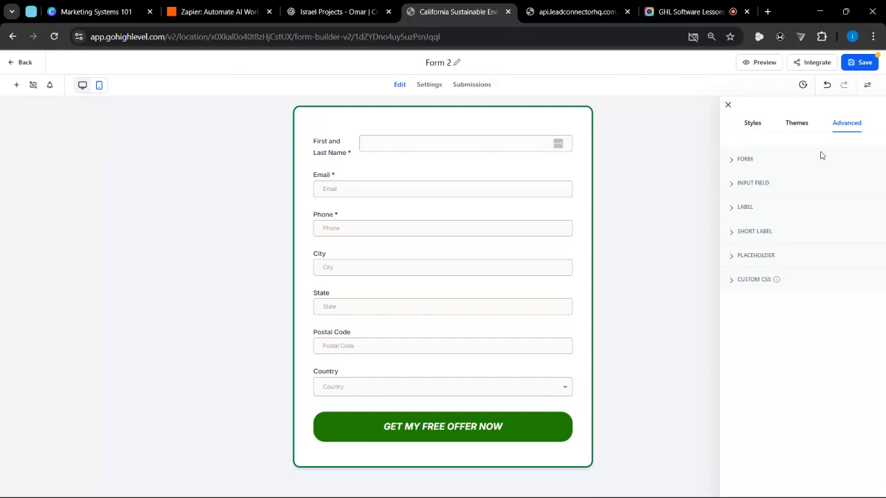
- Change the form's input background to pale green #F9FFFAFF in the colors and background styles
left_click(753, 128)
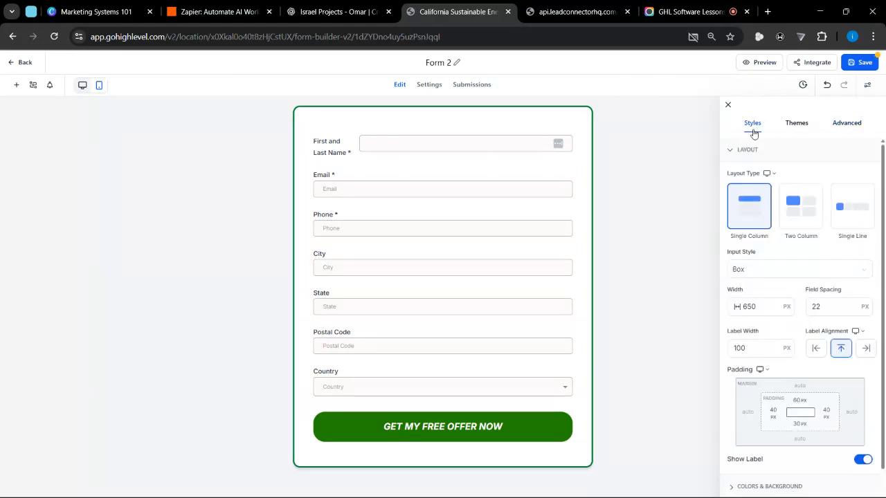
scroll(814, 267, "down", 1)
scroll(814, 267, "up", 1)
left_click(745, 151)
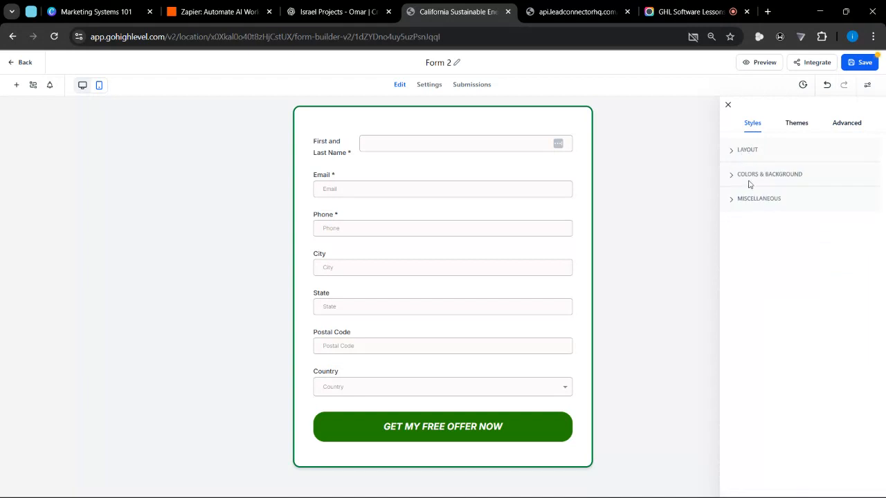
left_click(748, 178)
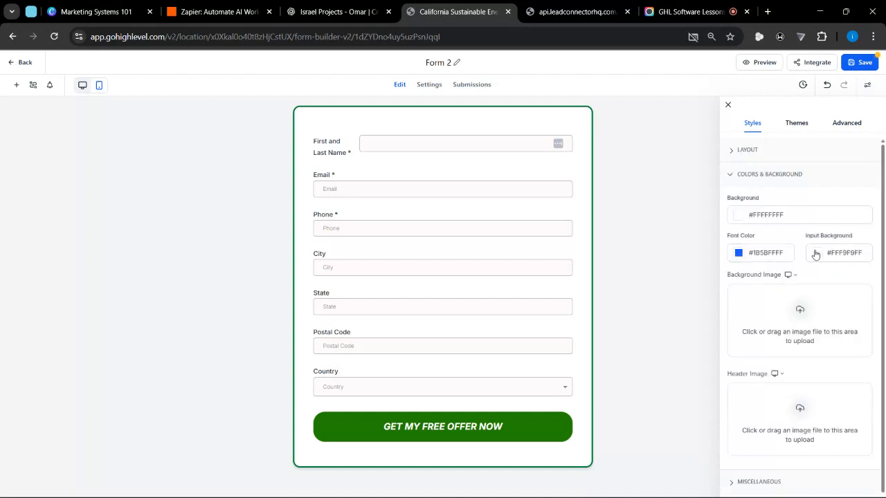
left_click(814, 253)
left_click(804, 356)
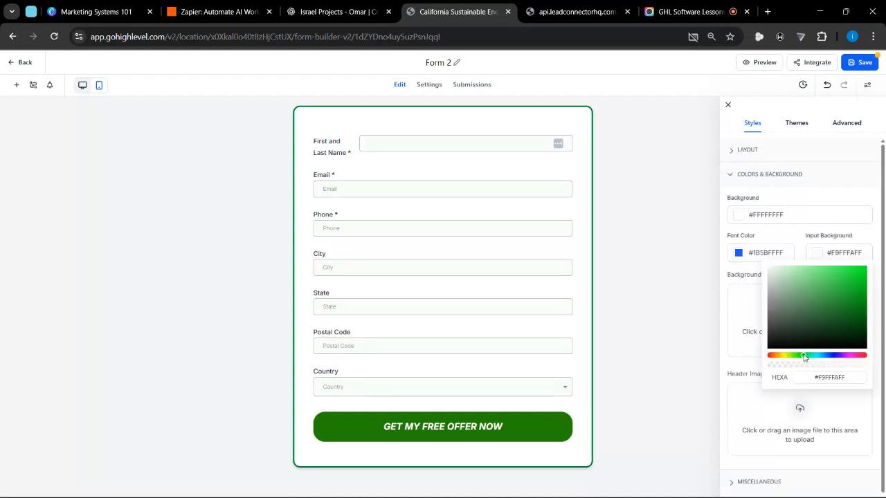
left_click(583, 173)
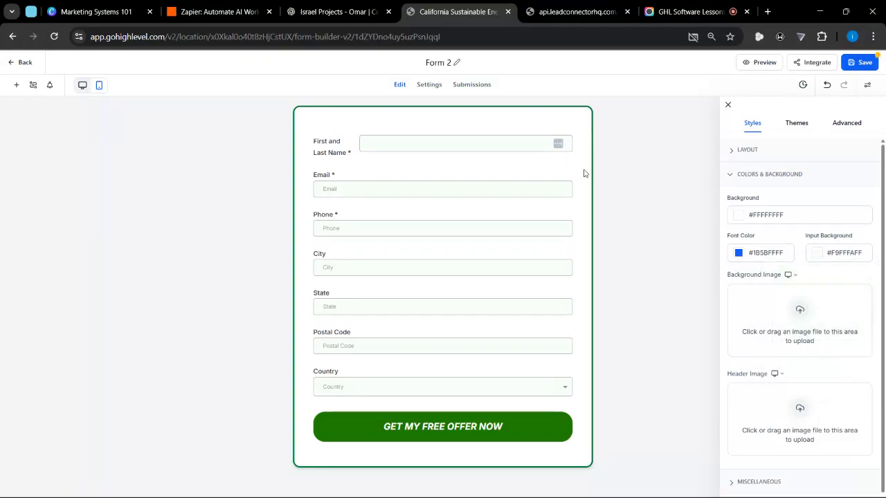
left_click(749, 180)
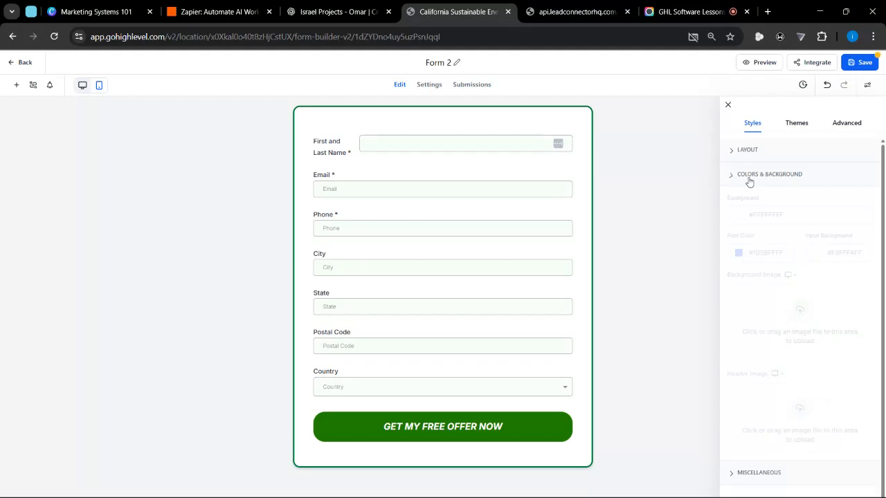
- Return to the form's advanced border and shadow settings
left_click(842, 124)
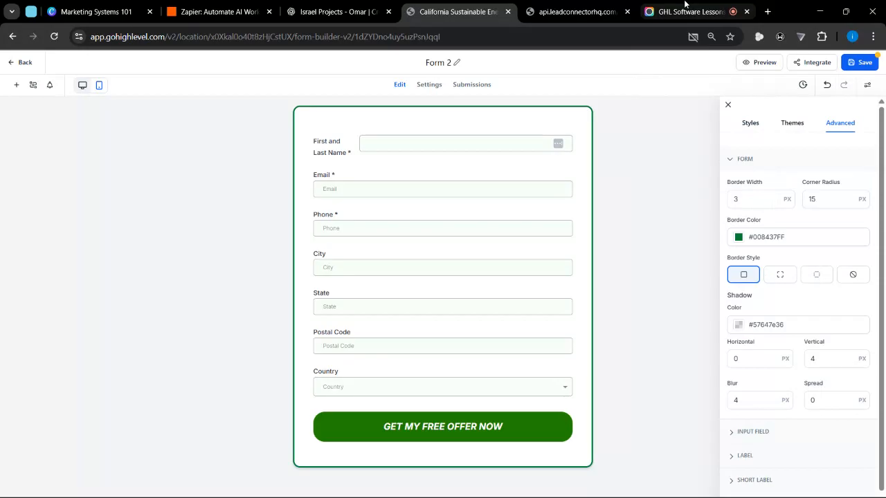
left_click(685, 7)
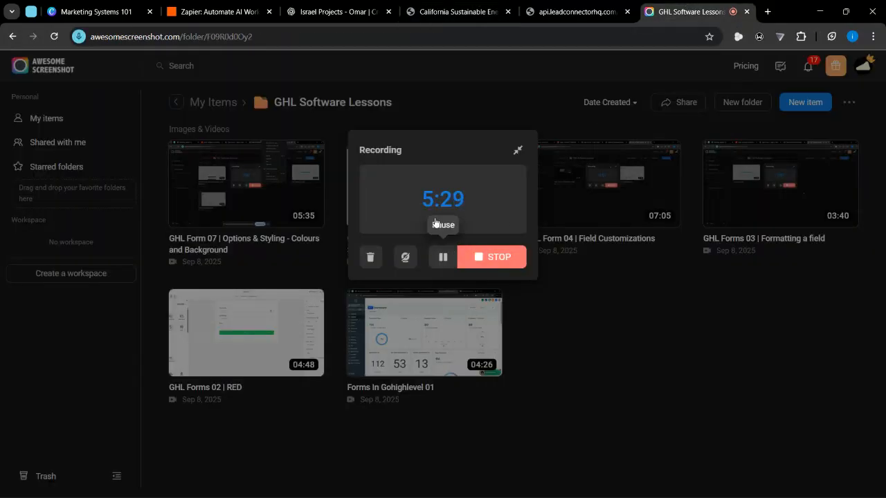
left_click(453, 4)
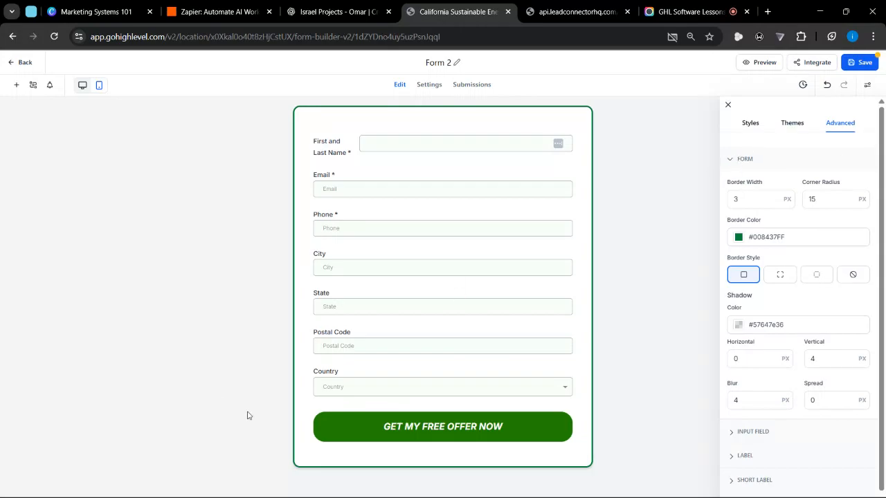
- Remove the form's border by setting its border style to none in the advanced form settings
left_click(745, 164)
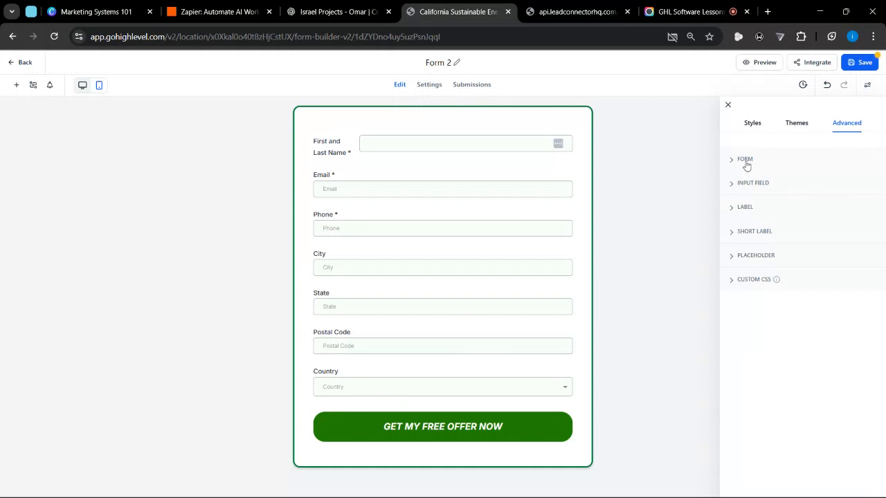
left_click(746, 163)
scroll(747, 315, "down", 1)
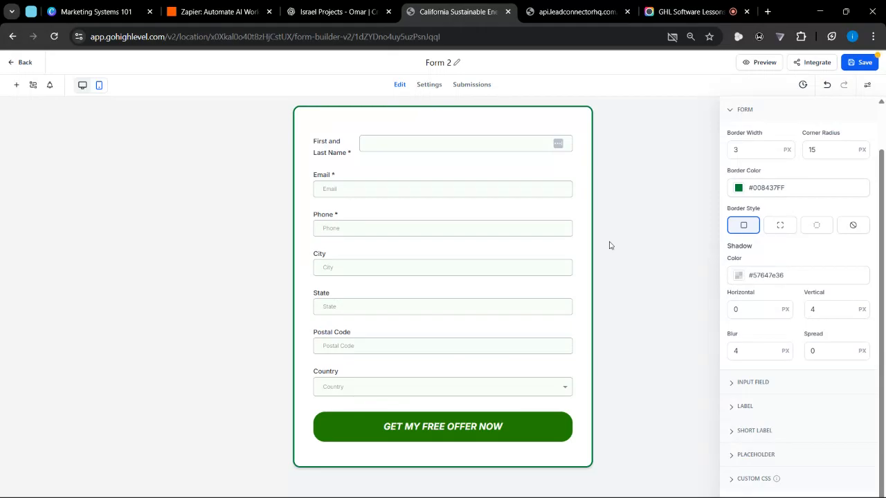
scroll(351, 491, "up", 5)
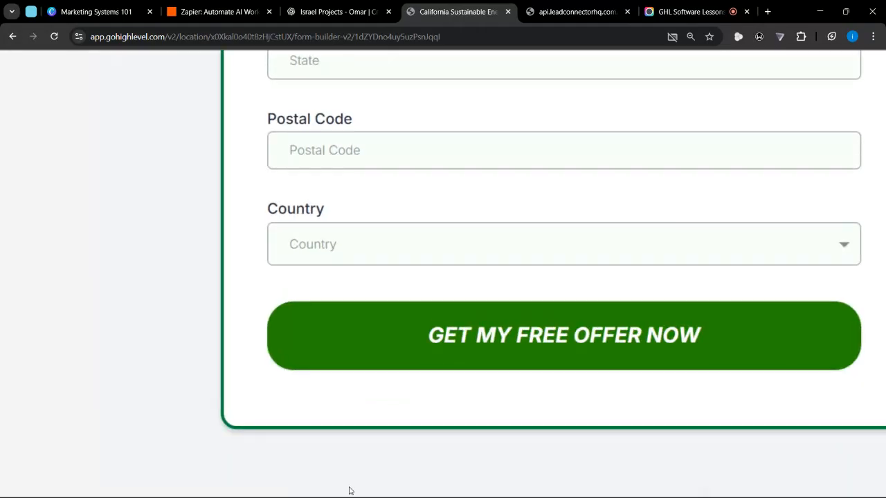
scroll(349, 491, "down", 5)
scroll(698, 422, "down", 3)
scroll(779, 221, "up", 1)
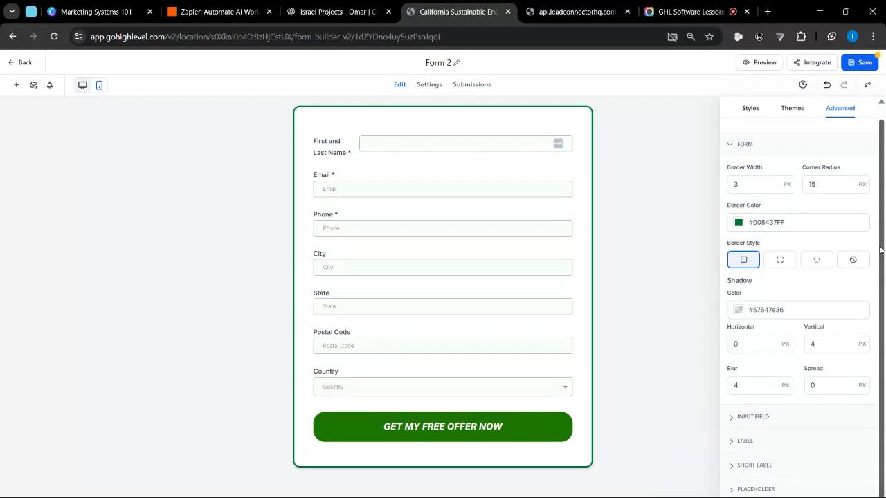
left_click(866, 263)
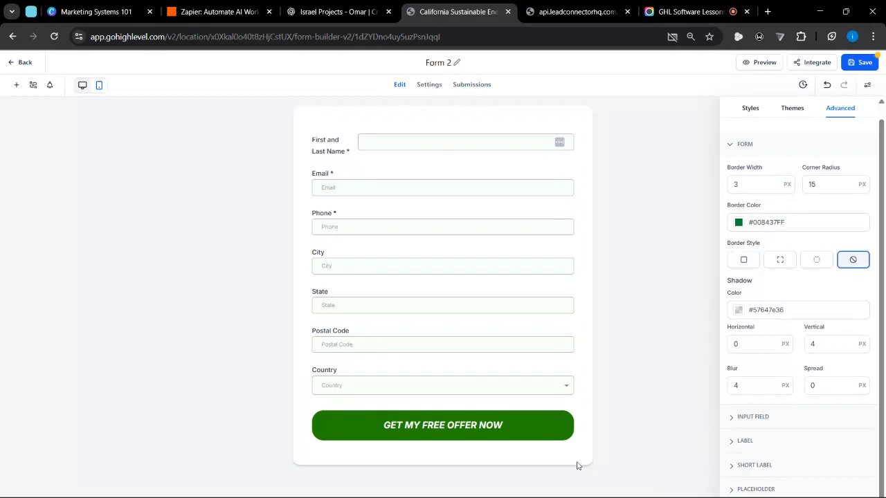
- Make the form's shadow fully transparent by setting its color to #57647E00
mouse_move(391, 495)
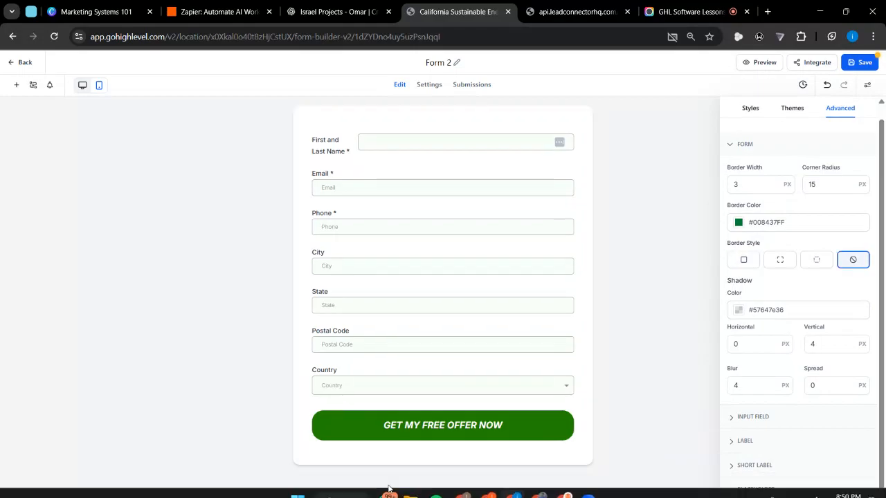
left_click(738, 310)
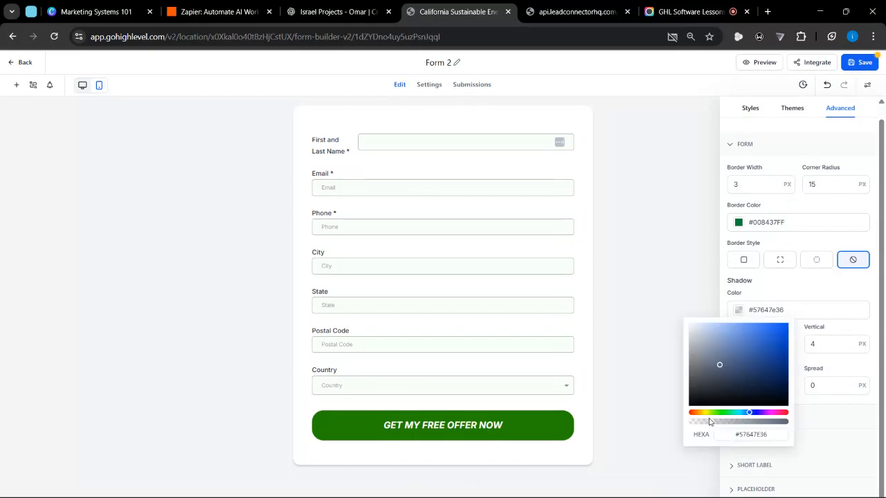
left_click_drag(696, 423, 674, 425)
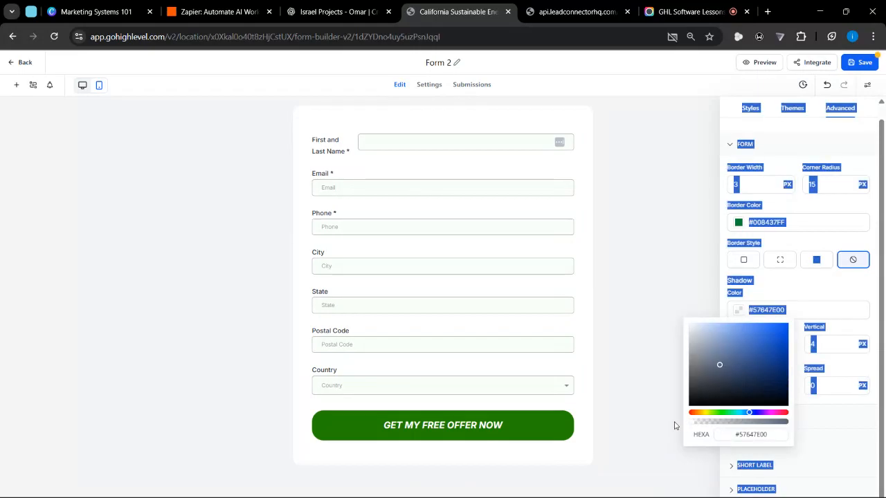
left_click(779, 290)
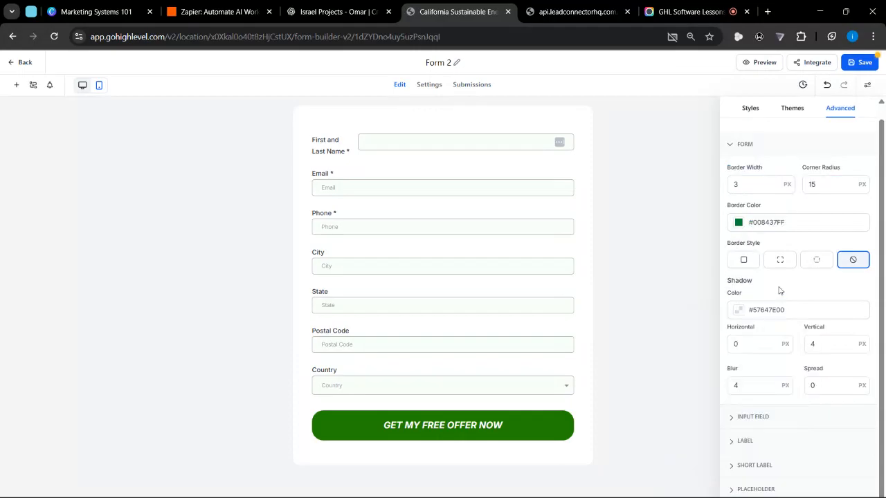
- Examine the form's shadow settings for color, horizontal and vertical offset, blur and spread
scroll(780, 291, "down", 1)
left_click(752, 313)
left_click_drag(752, 315, 716, 320)
left_click(834, 304)
left_click(759, 357)
left_click(836, 347)
left_click(718, 276)
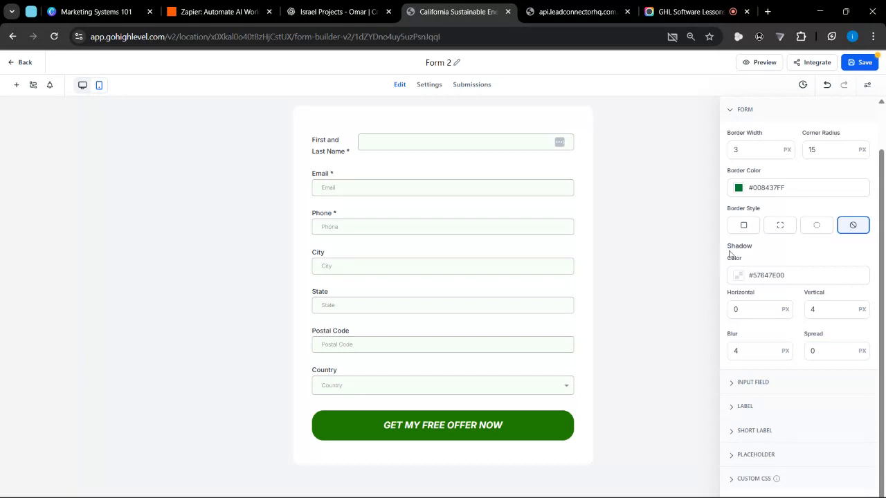
left_click_drag(730, 254, 833, 350)
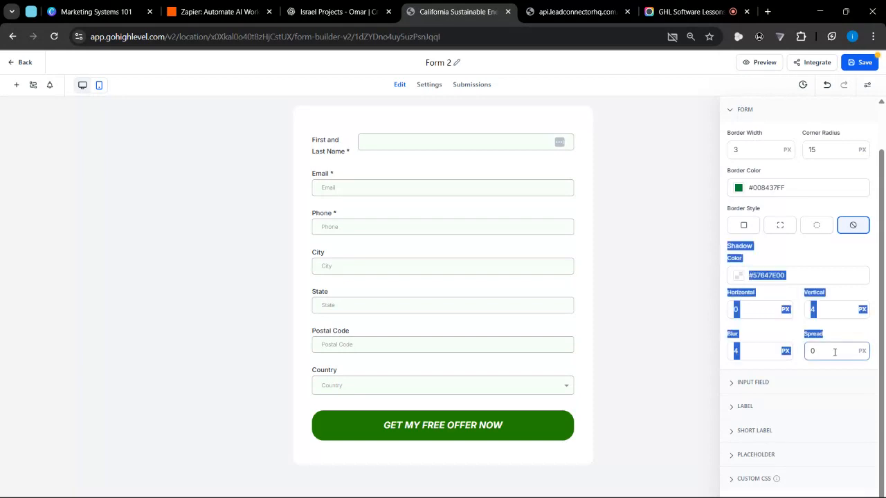
scroll(765, 170, "up", 1)
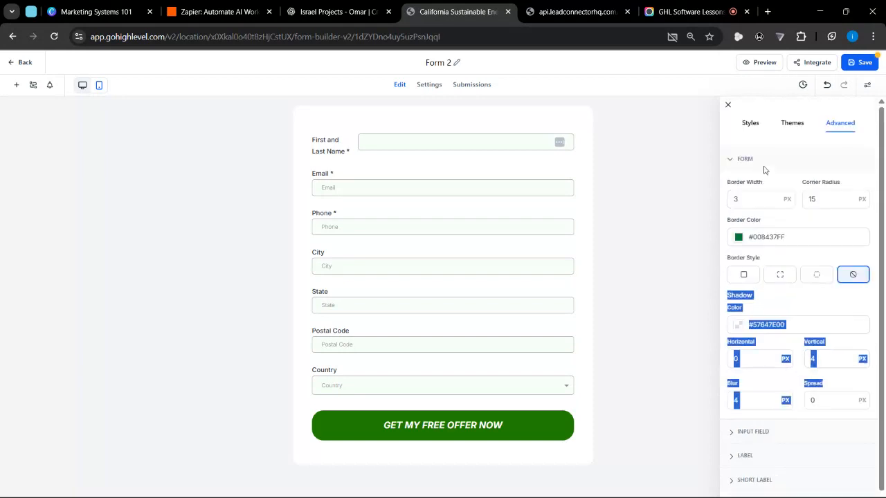
- Collapse the Form section of the advanced options so that all advanced sections are closed
left_click(739, 159)
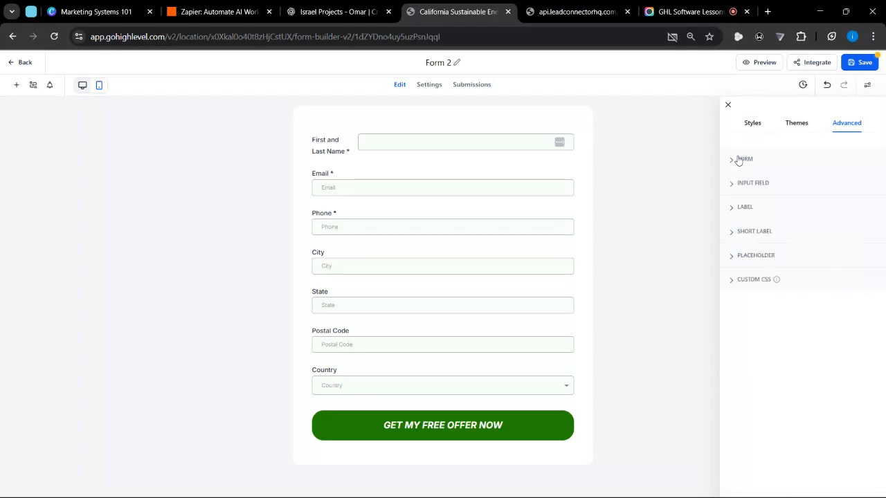
left_click(739, 160)
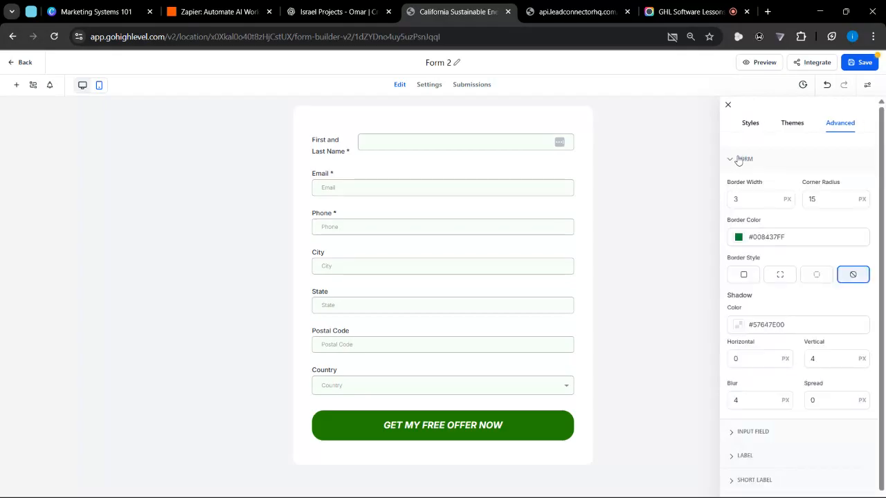
left_click(739, 160)
left_click(739, 160)
double_click(739, 160)
left_click(745, 159)
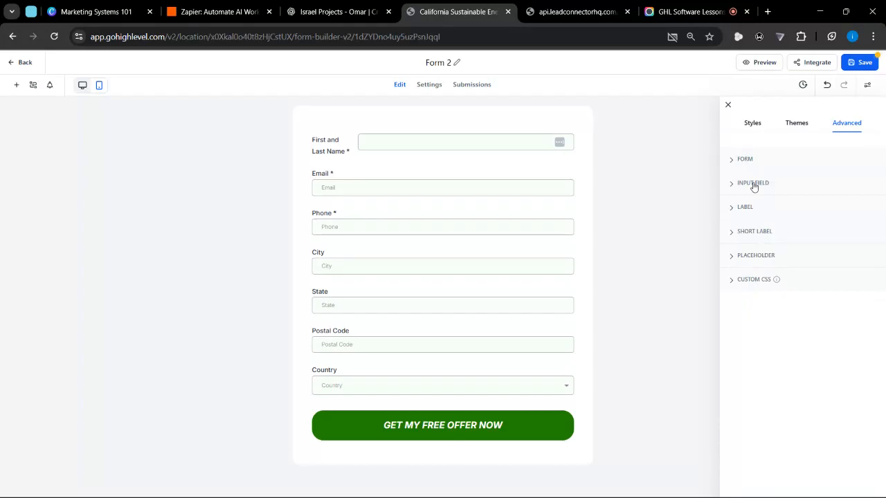